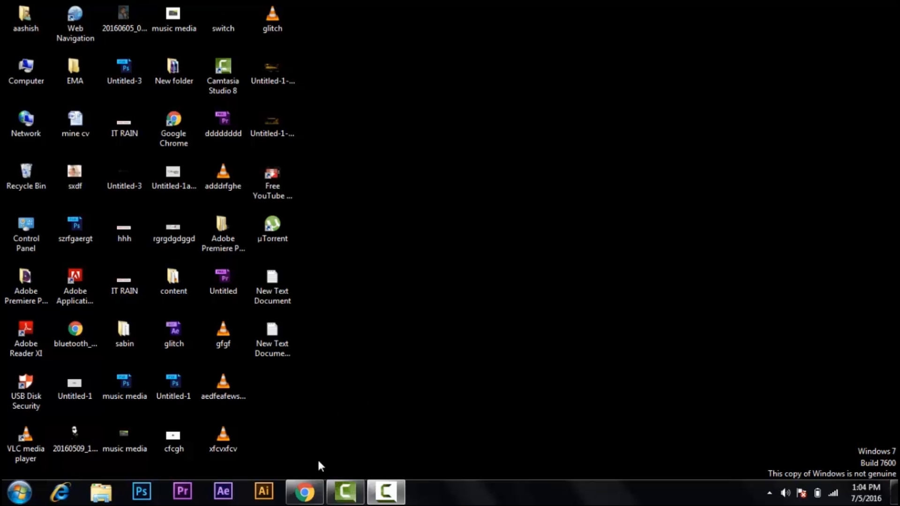
pyautogui.click(304, 492)
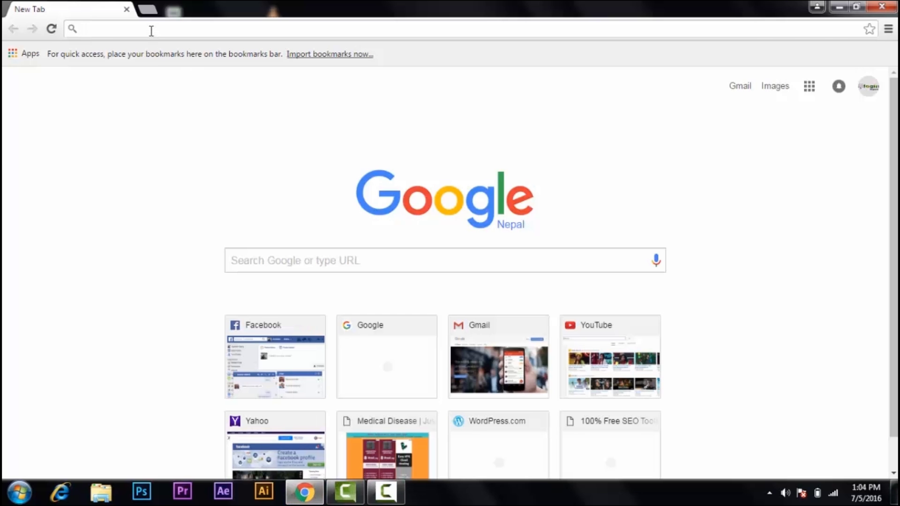
pyautogui.write('www.hotmail')
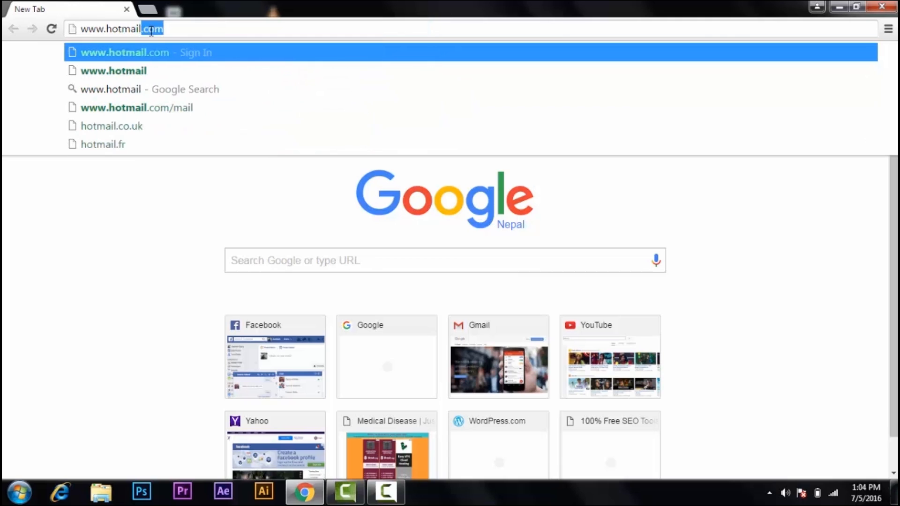
pyautogui.write('.com')
pyautogui.press('Return')
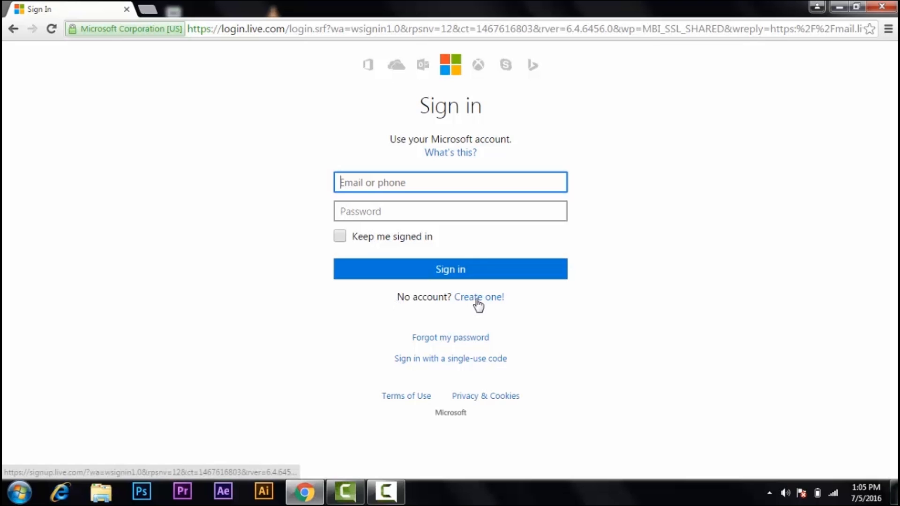
# Follow 'Create one!' to the empty sign-up form, review its fields, and start at First name.
pyautogui.click(493, 300)
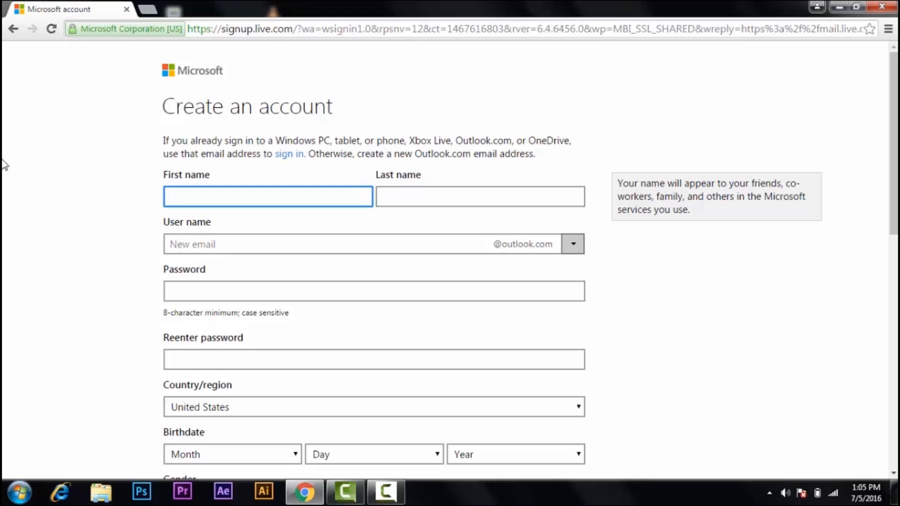
pyautogui.click(386, 192)
pyautogui.click(276, 237)
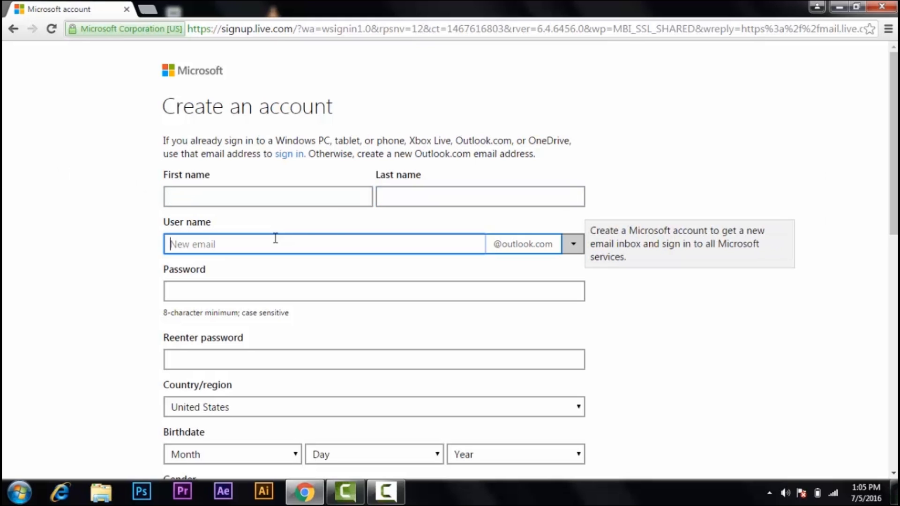
pyautogui.click(278, 286)
pyautogui.scroll(-4, 130, 266)
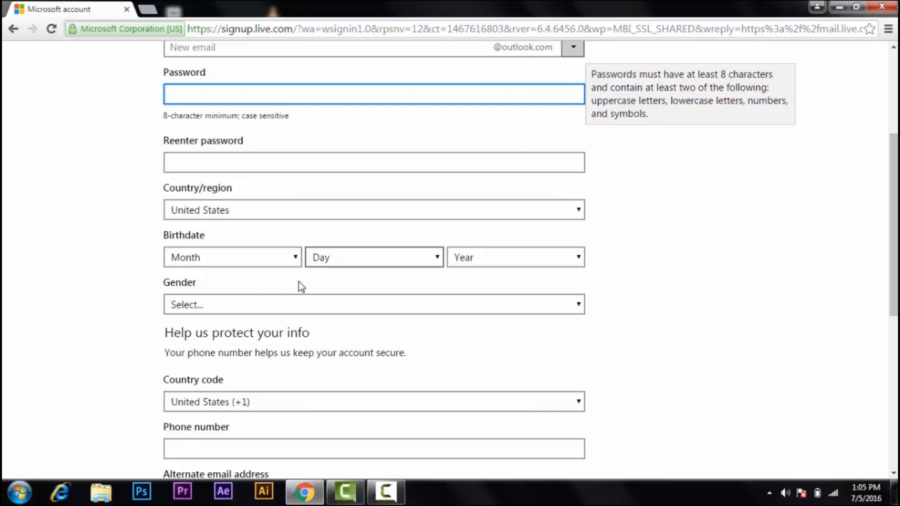
pyautogui.scroll(-4, 299, 285)
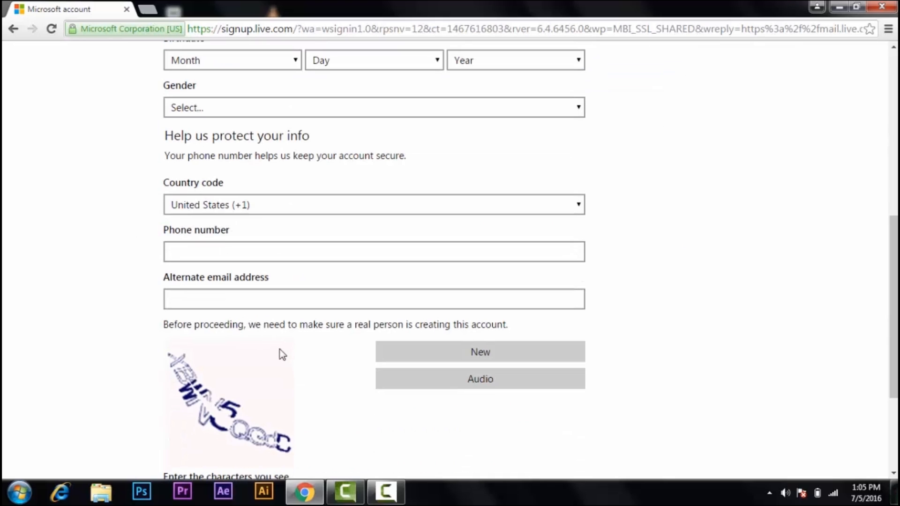
pyautogui.scroll(8, 279, 354)
pyautogui.click(245, 195)
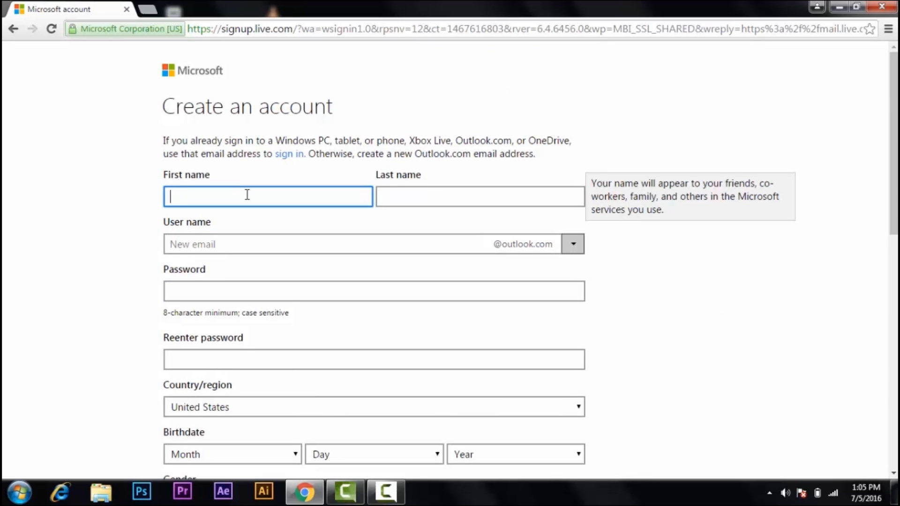
# Enter the account holder's first and last name, fixing a typo in the first name.
pyautogui.write('logion')
pyautogui.press('Tab')
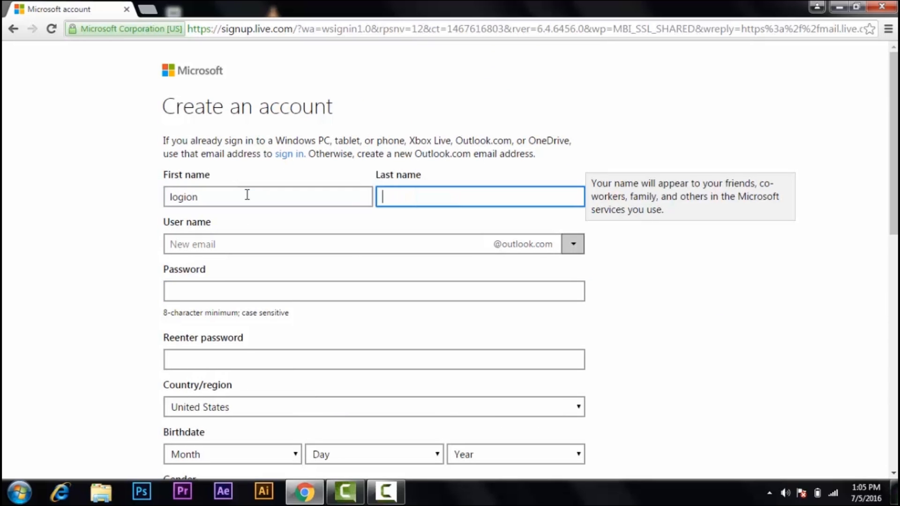
pyautogui.click(316, 195)
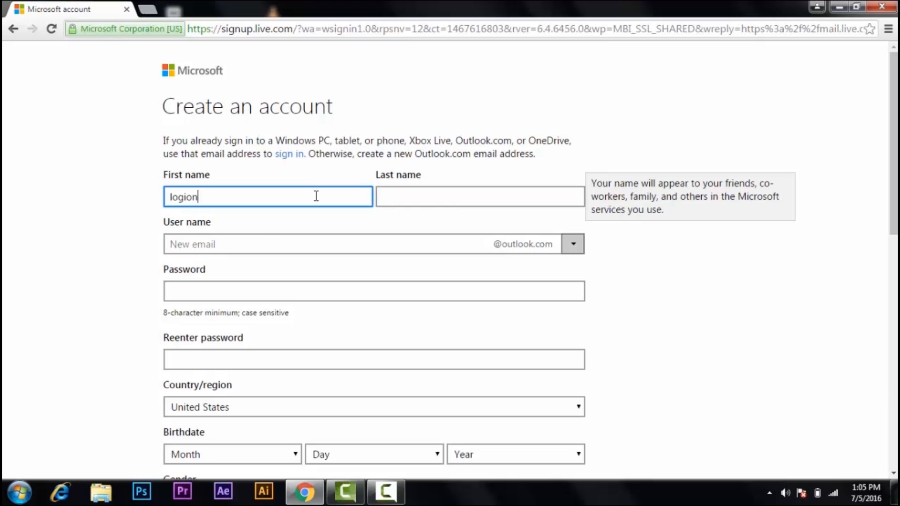
pyautogui.press('BackSpace')
pyautogui.press('BackSpace')
pyautogui.write('n')
pyautogui.press('Tab')
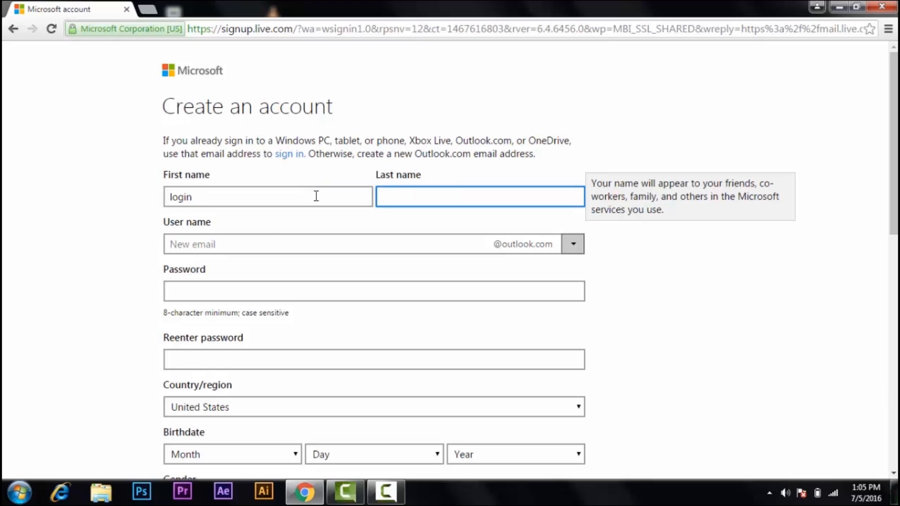
pyautogui.write('Experts')
# Choose hotmail.com as the email domain and type the desired user name.
pyautogui.click(326, 243)
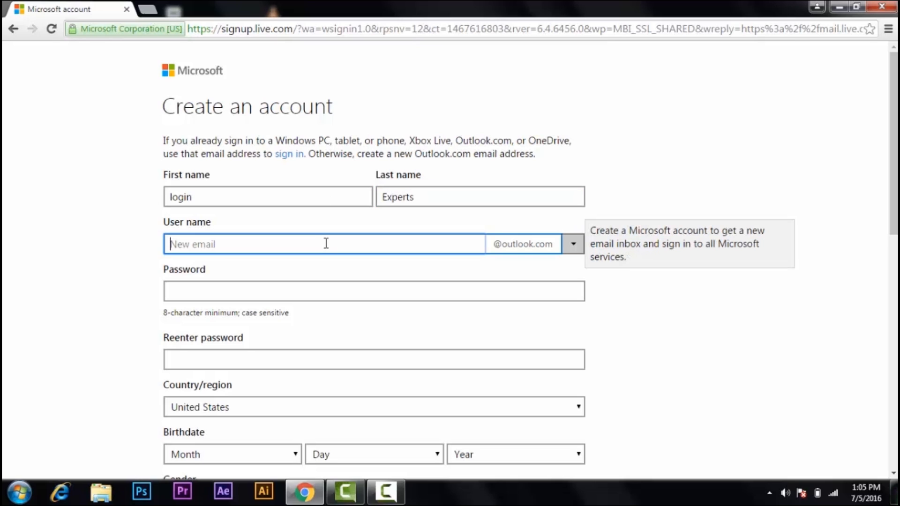
pyautogui.click(572, 245)
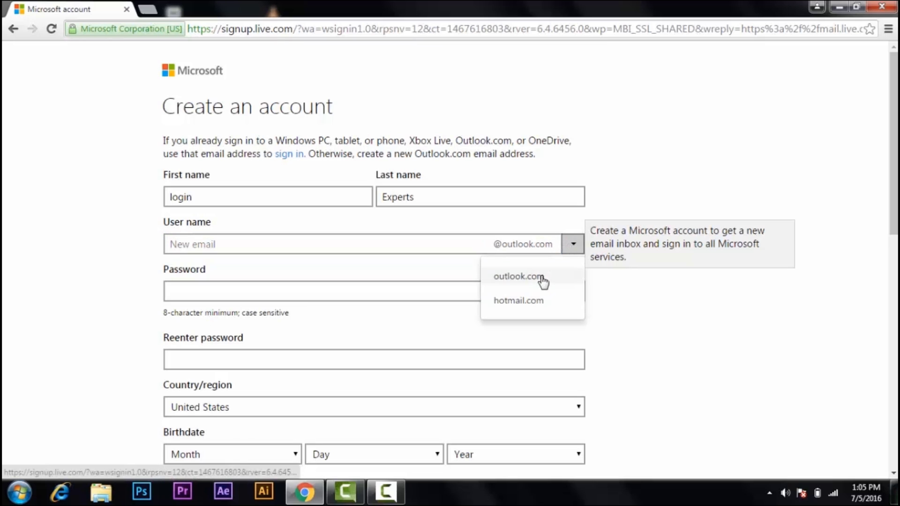
pyautogui.click(541, 276)
pyautogui.click(572, 245)
pyautogui.click(524, 321)
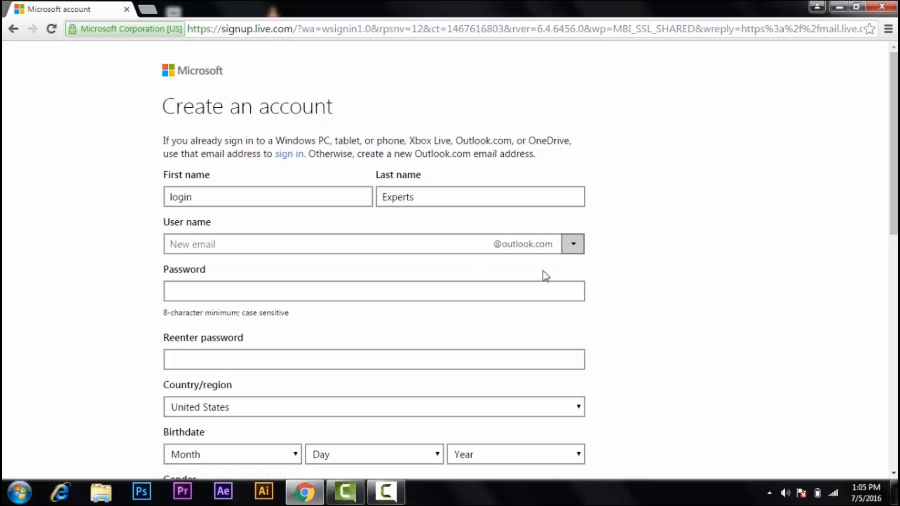
pyautogui.click(571, 247)
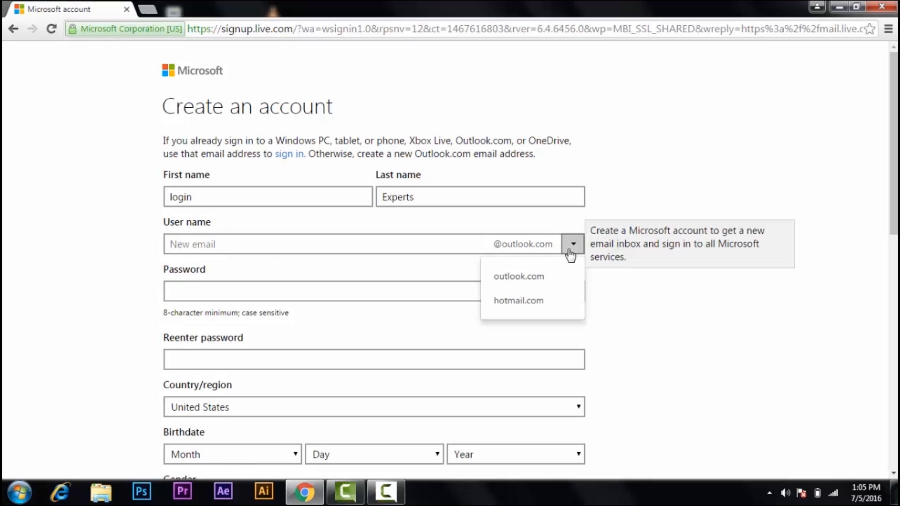
pyautogui.click(517, 302)
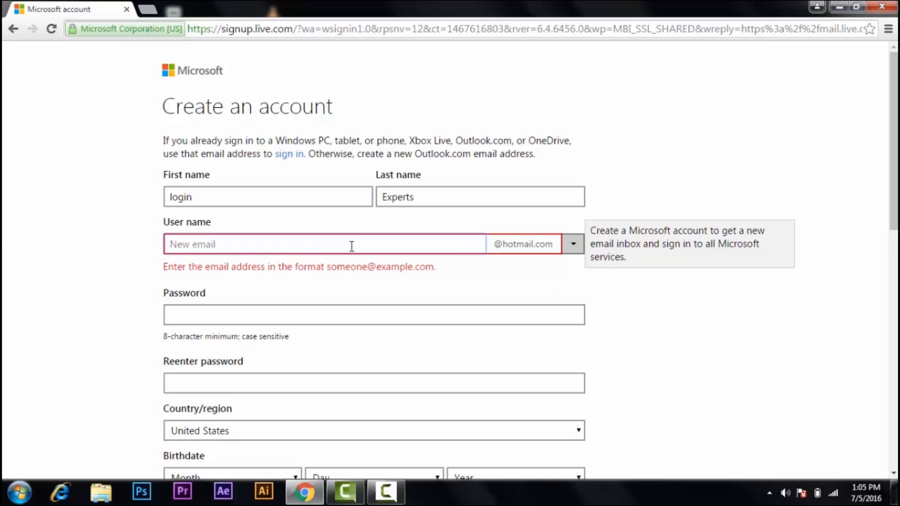
# Confirm the user name is available and type the account password.
pyautogui.click(339, 308)
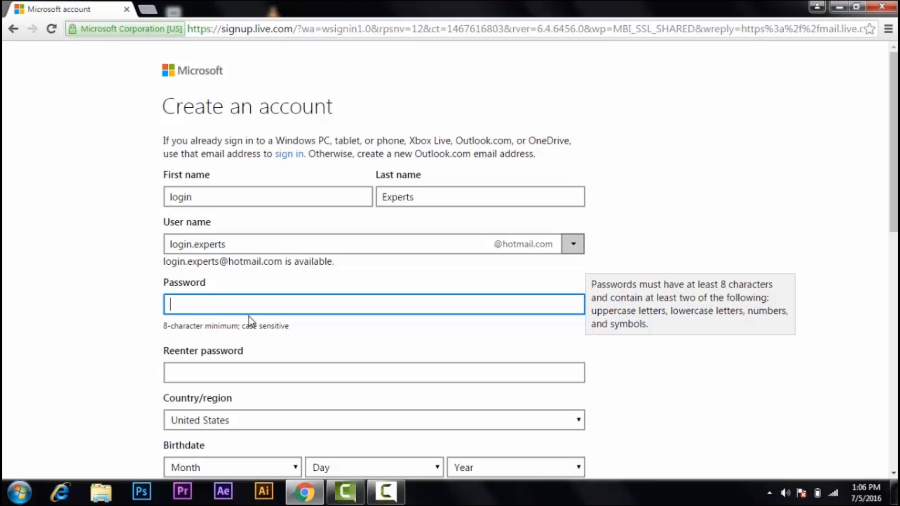
pyautogui.write('•••••••••••')
# Set the country/region to Nepal.
pyautogui.click(262, 375)
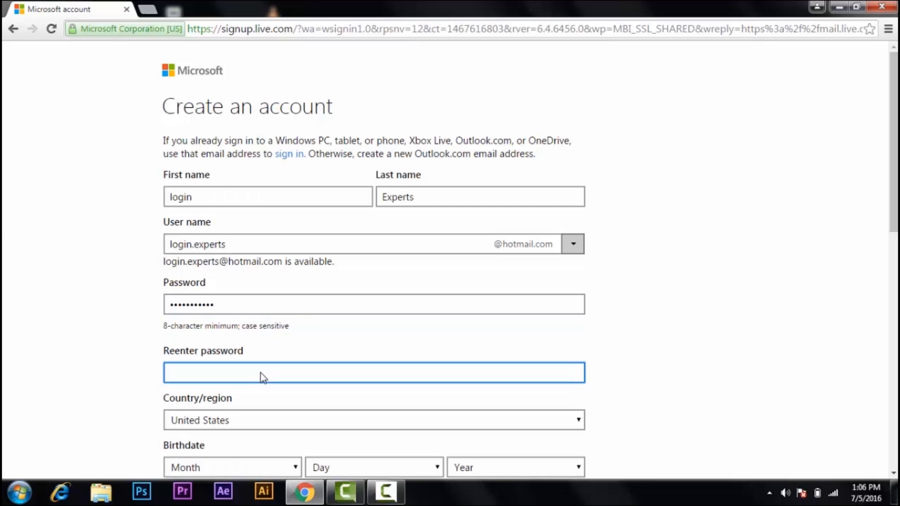
pyautogui.write('•••••••••••')
pyautogui.scroll(-1, 261, 372)
pyautogui.scroll(-2, 281, 328)
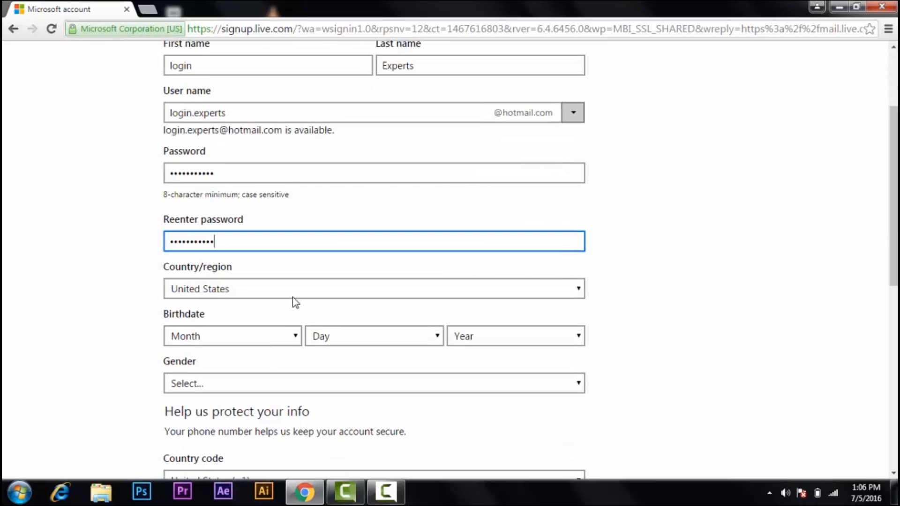
pyautogui.click(297, 288)
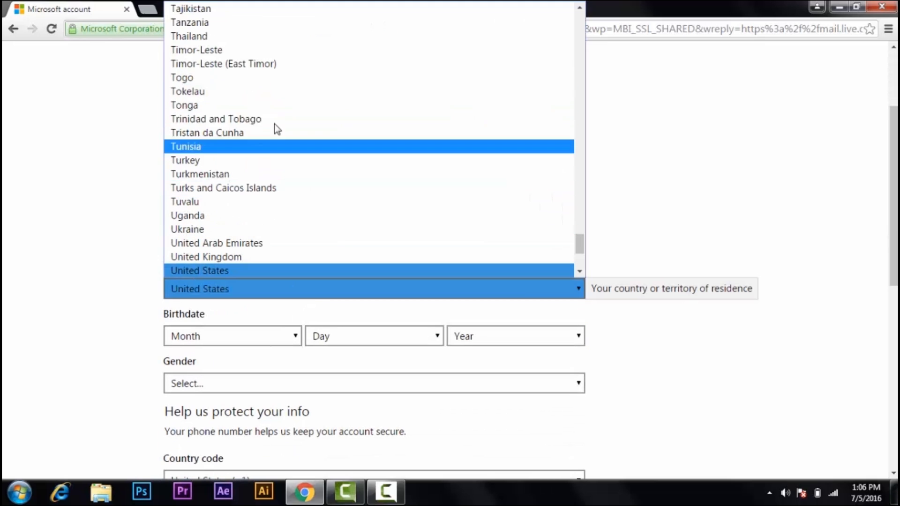
pyautogui.press('n')
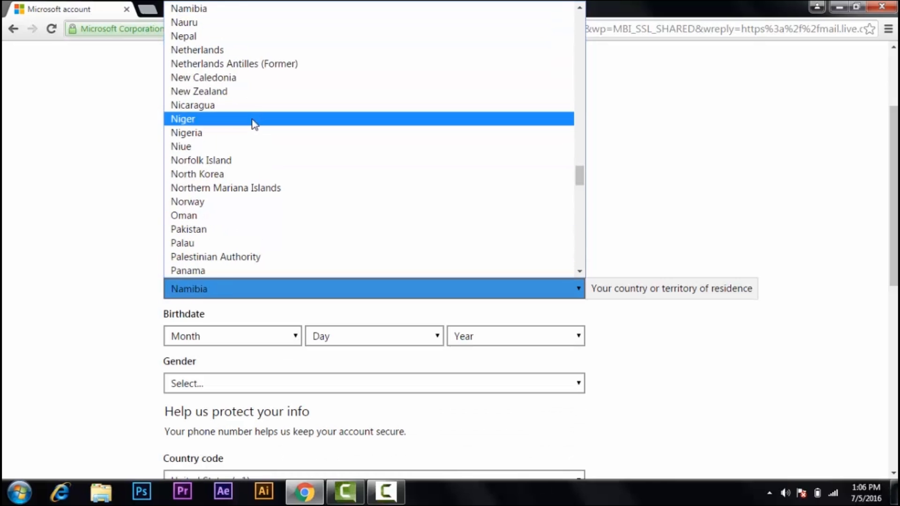
pyautogui.click(227, 34)
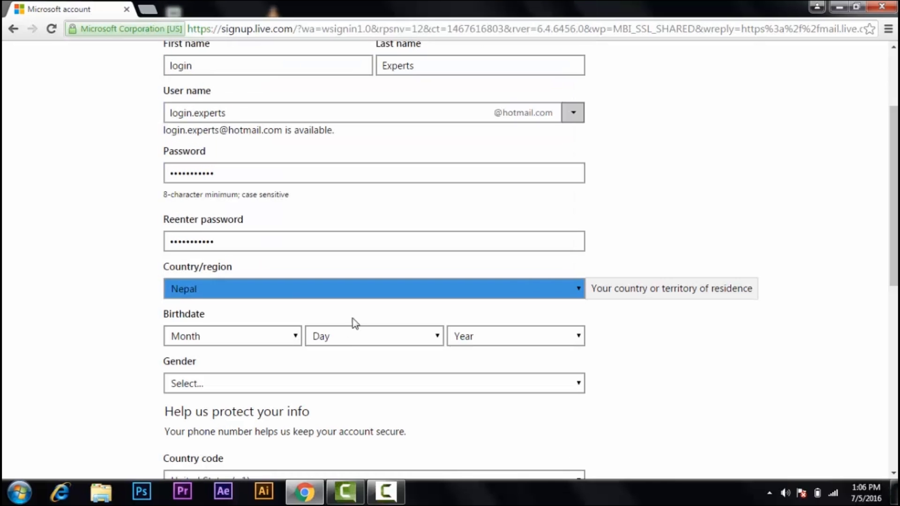
# Set the birthdate to February 11, 2016, correcting the year from 2001.
pyautogui.click(208, 335)
pyautogui.scroll(-4, 209, 333)
pyautogui.click(252, 141)
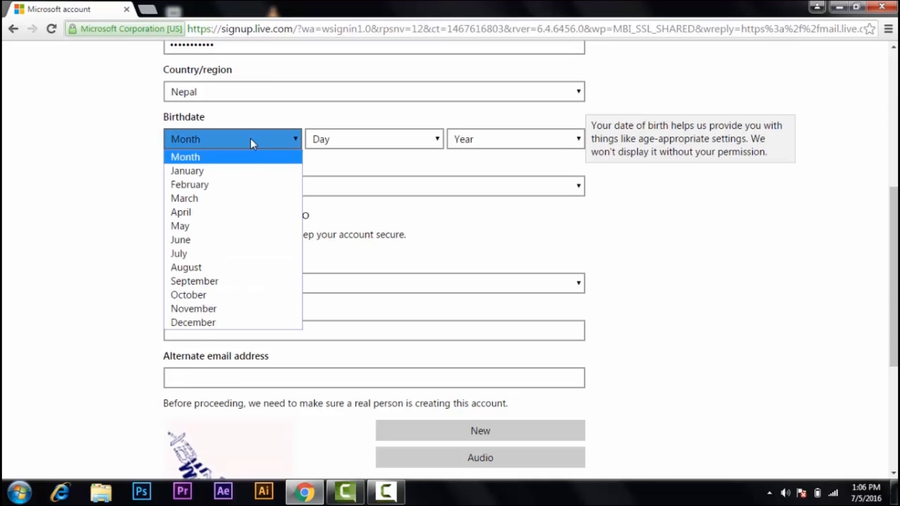
pyautogui.click(229, 184)
pyautogui.click(367, 139)
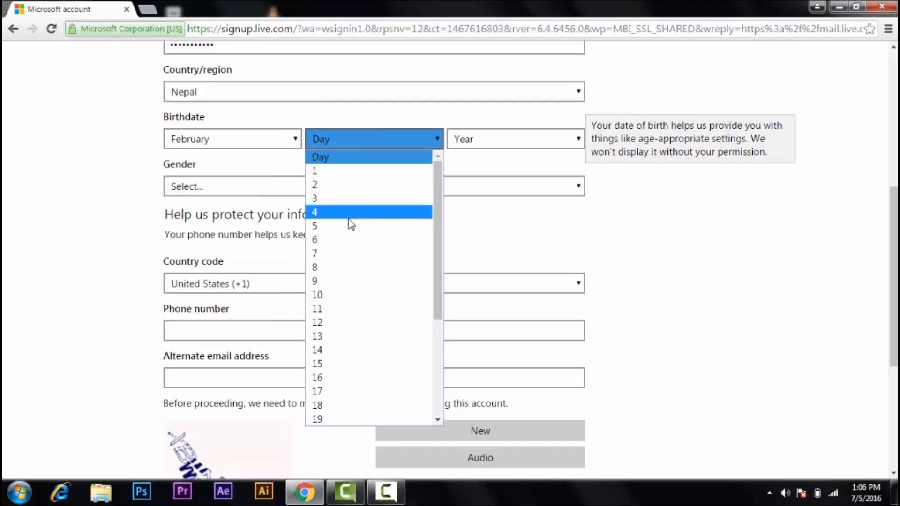
pyautogui.click(351, 306)
pyautogui.click(492, 139)
pyautogui.scroll(-19, 514, 225)
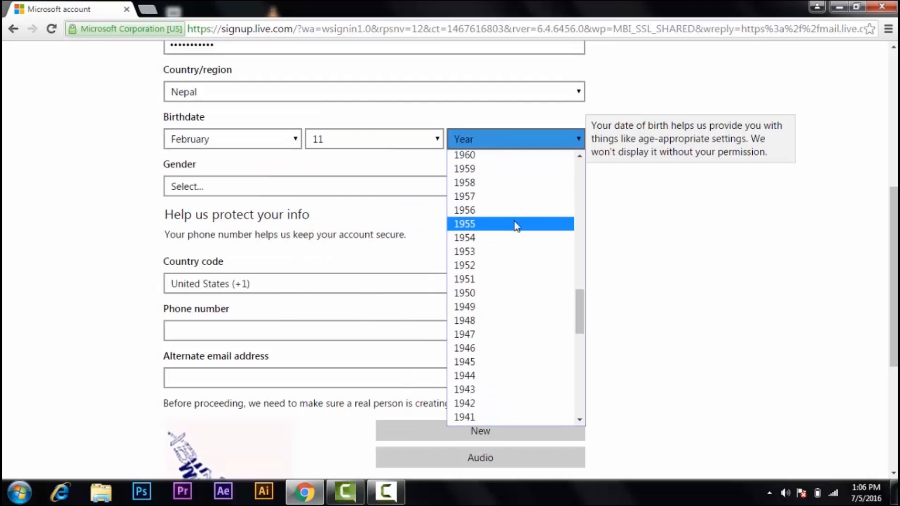
pyautogui.scroll(6, 485, 249)
pyautogui.scroll(8, 485, 248)
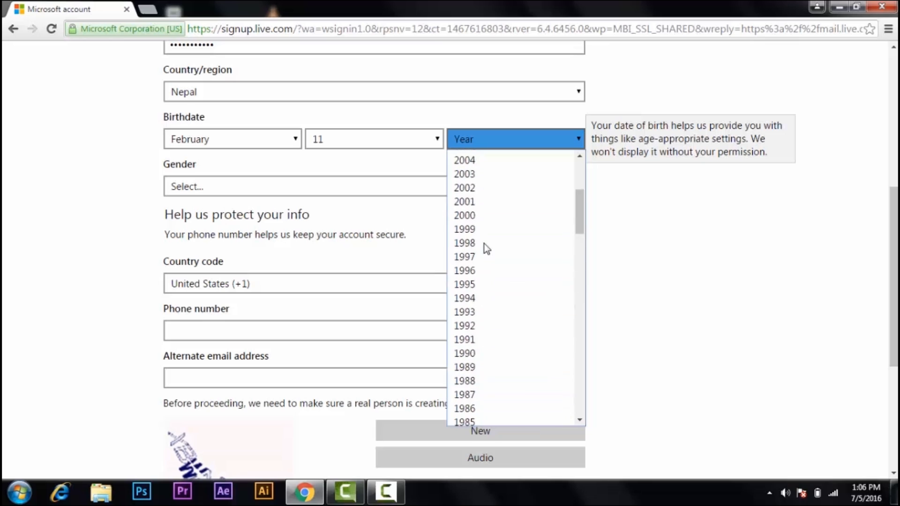
pyautogui.click(484, 247)
pyautogui.click(496, 148)
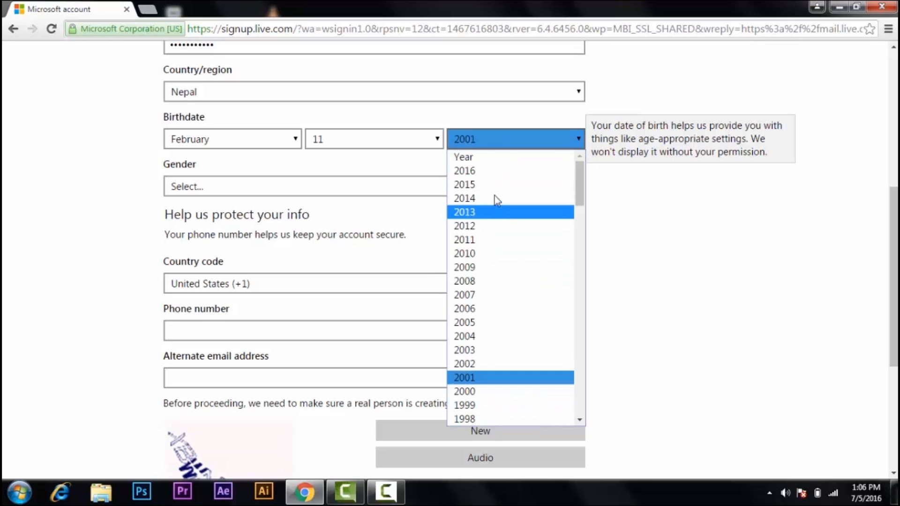
pyautogui.click(494, 171)
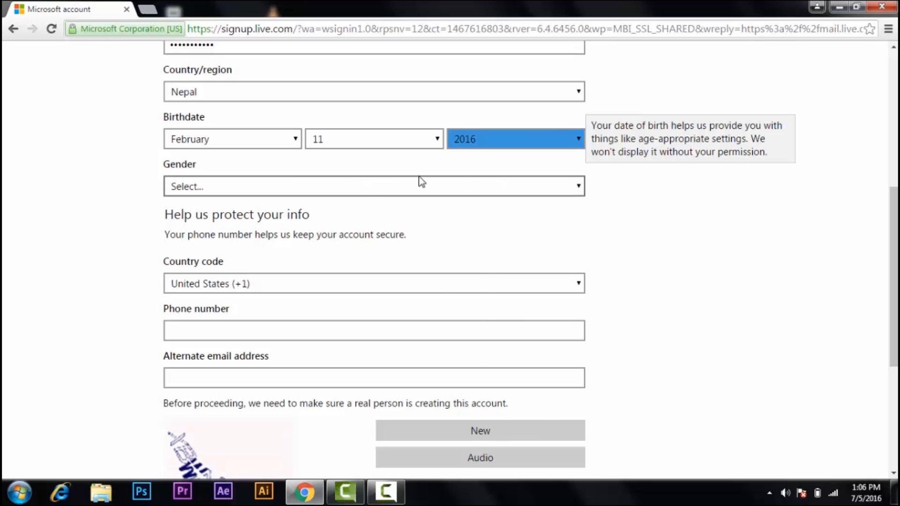
# Set gender to Male and the phone country code to Nepal (+977).
pyautogui.click(256, 178)
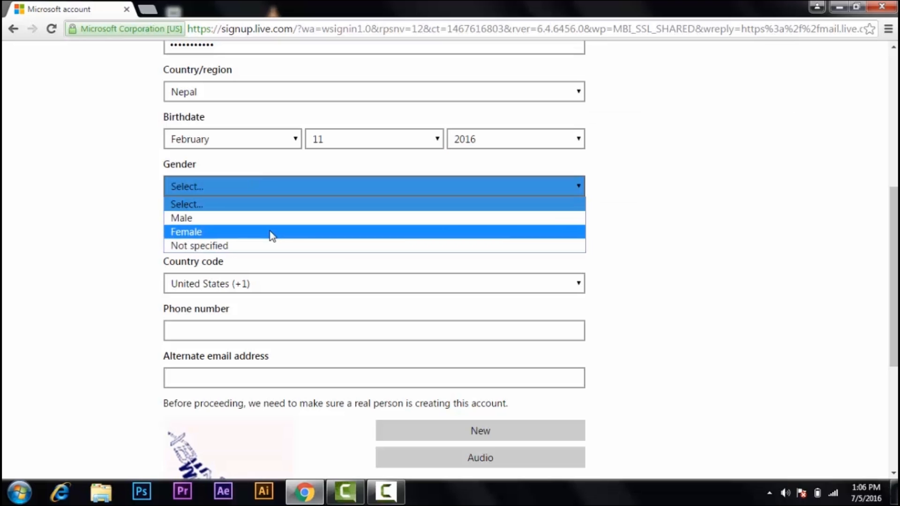
pyautogui.click(199, 219)
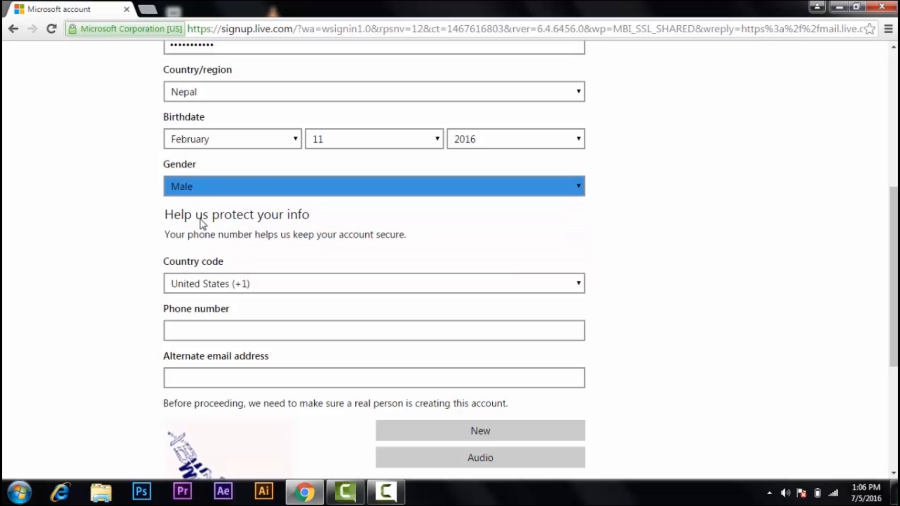
pyautogui.click(284, 286)
pyautogui.press('n')
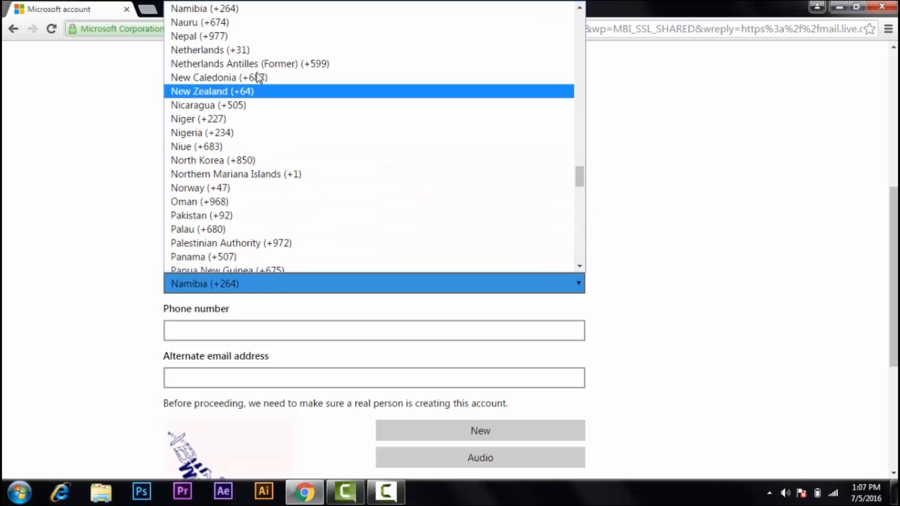
pyautogui.click(237, 37)
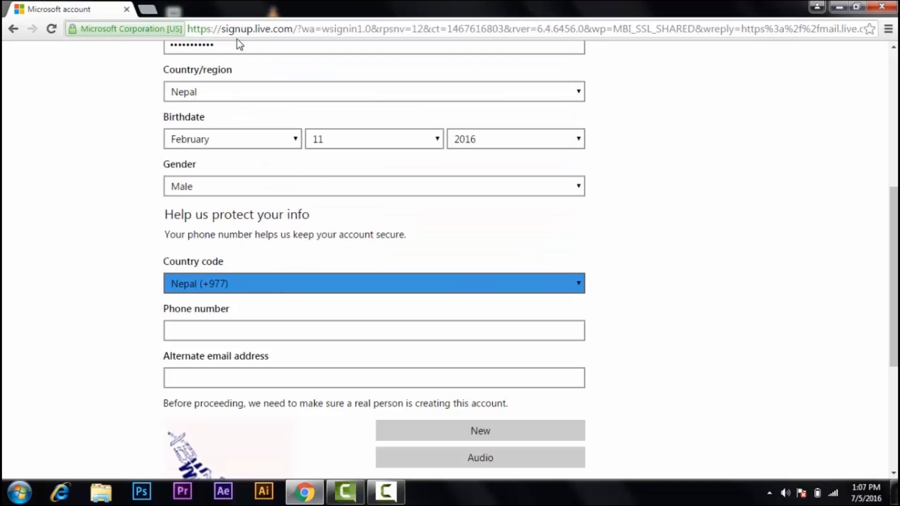
# Fill in the phone number from saved autofill suggestions.
pyautogui.click(240, 329)
pyautogui.click(240, 329)
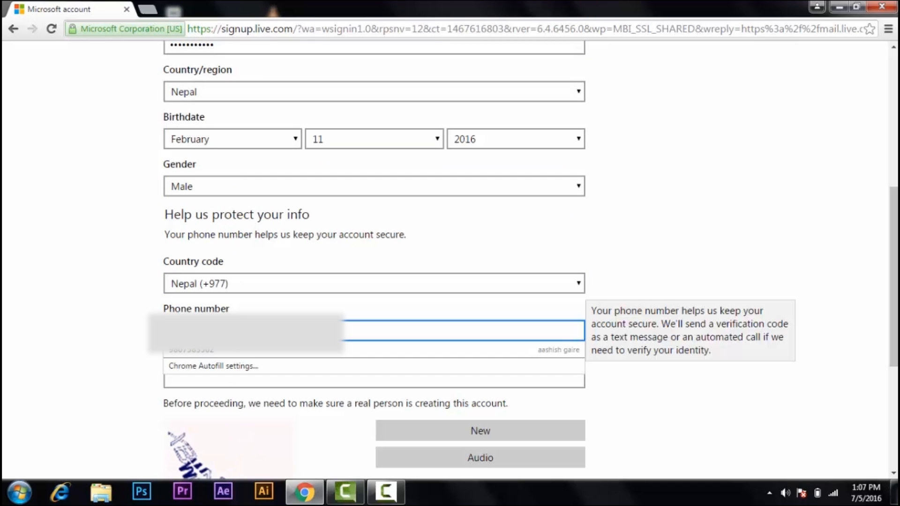
pyautogui.press('Escape')
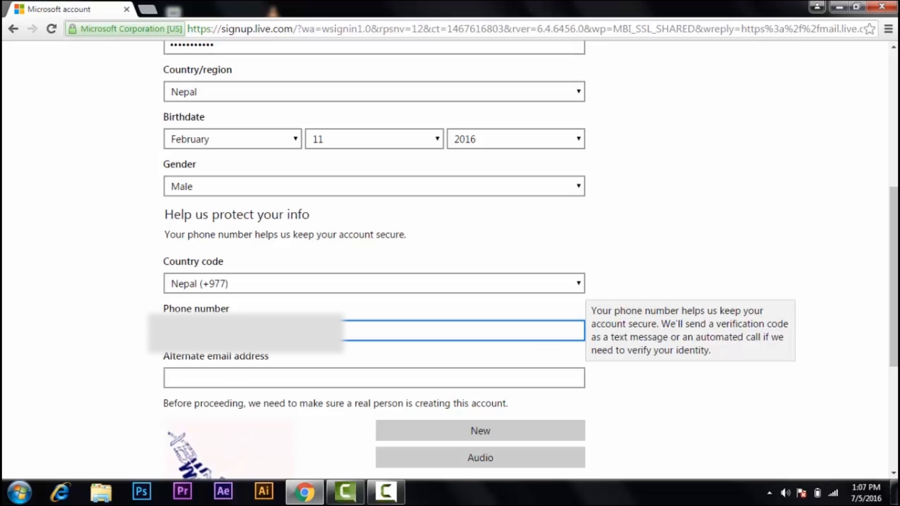
pyautogui.scroll(-1, 243, 323)
pyautogui.click(247, 321)
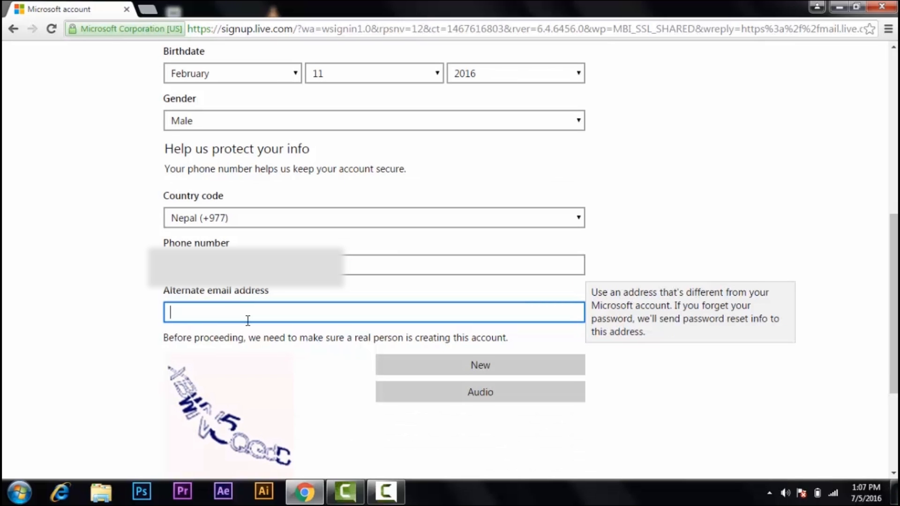
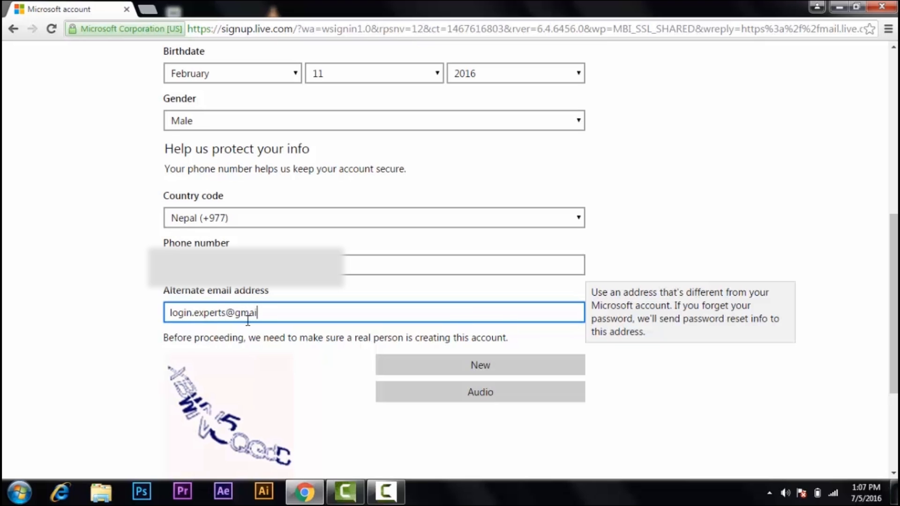
# Type the alternate Gmail address, fixing a mistyped letter.
pyautogui.scroll(-3, 328, 361)
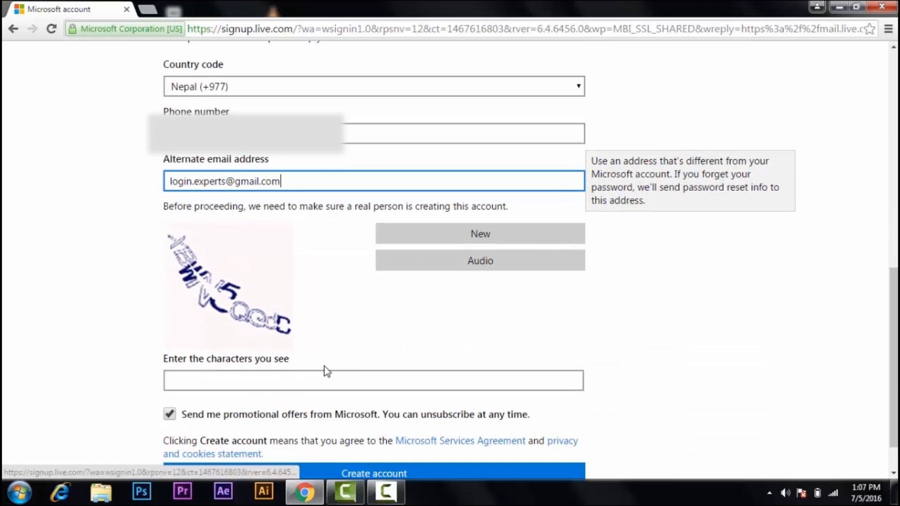
# Enter the characters shown in the verification picture, correcting the final character's case.
pyautogui.click(296, 382)
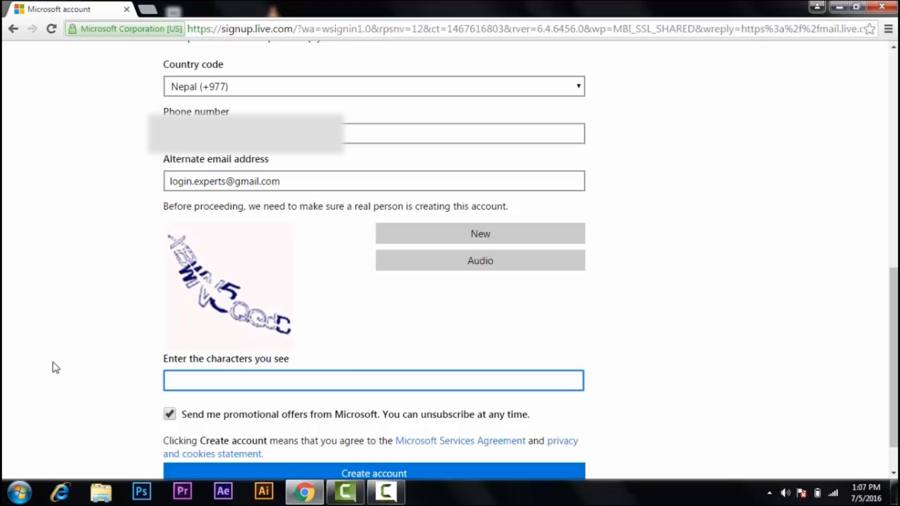
pyautogui.scroll(-1, 220, 379)
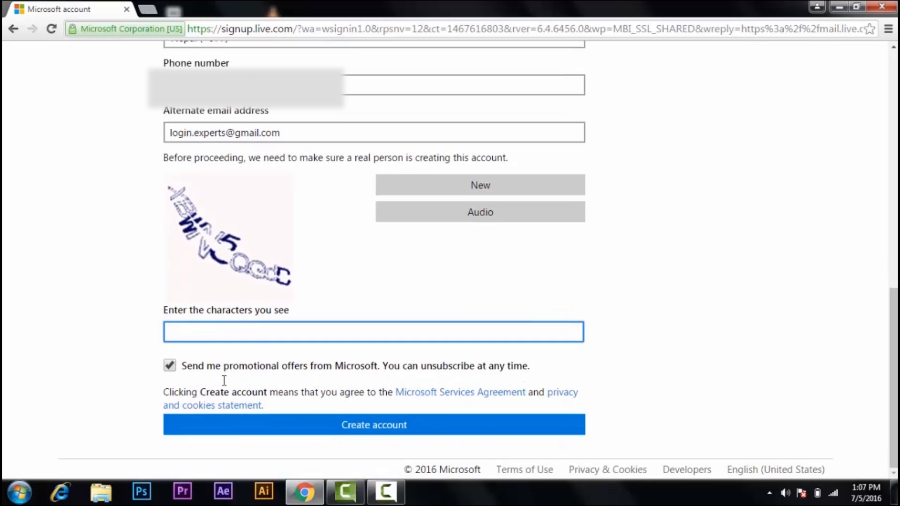
pyautogui.scroll(4, 220, 389)
pyautogui.scroll(-3, 219, 400)
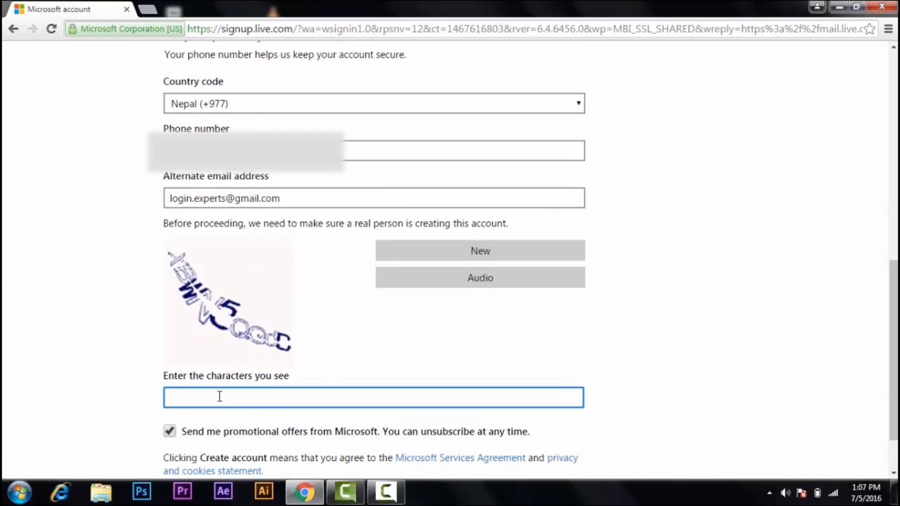
pyautogui.write('XBWN5QGdc')
pyautogui.press('BackSpace')
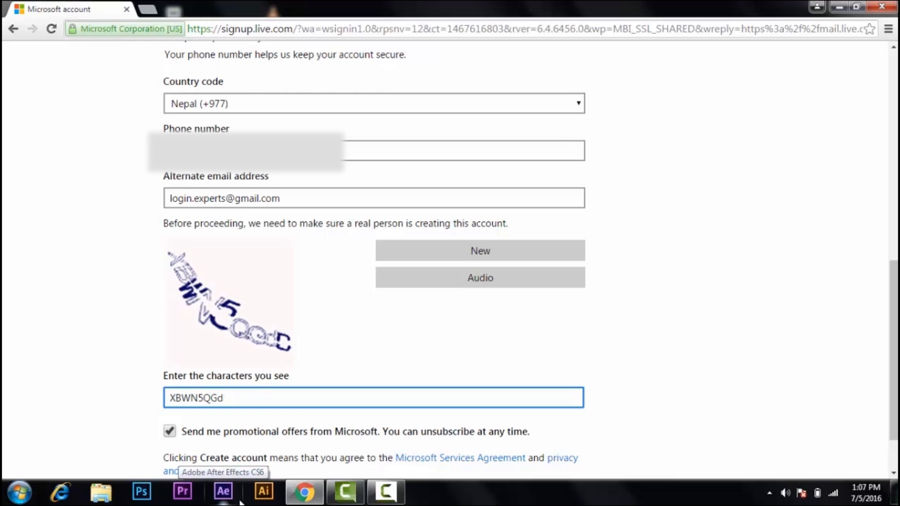
pyautogui.write('C')
pyautogui.scroll(-2, 227, 438)
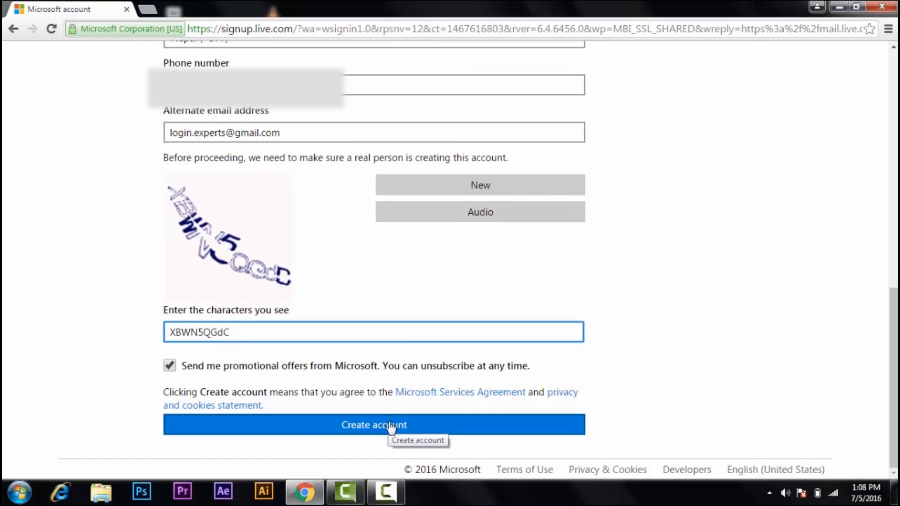
# Submit the form, dismiss the password prompt, enter the new captcha and resubmit.
pyautogui.click(389, 427)
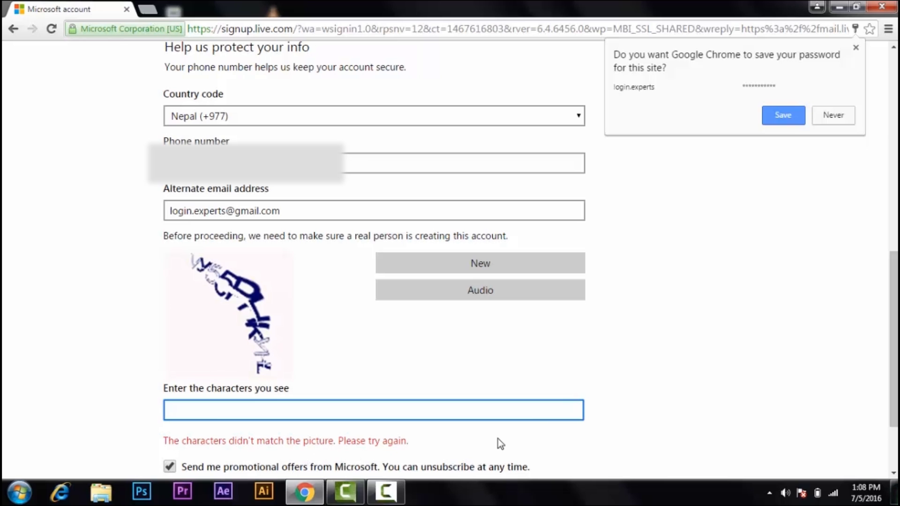
pyautogui.click(856, 47)
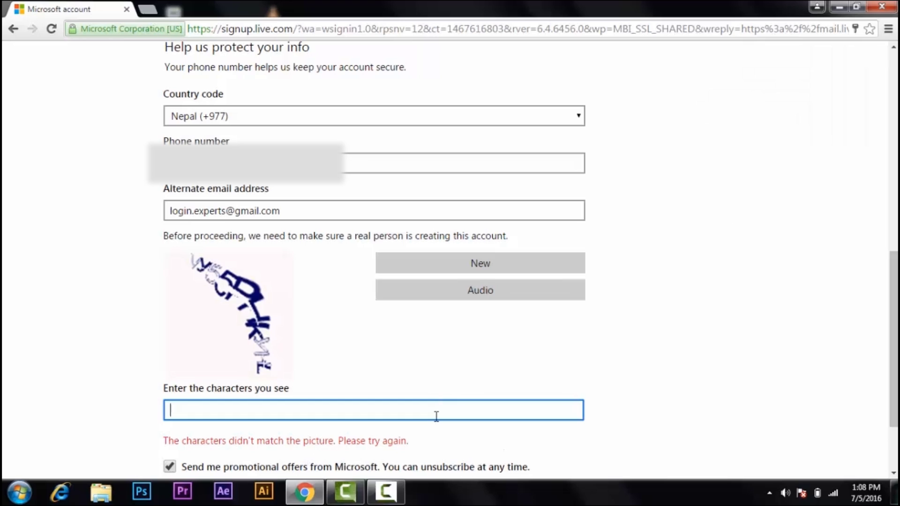
pyautogui.write('Vy55PHk')
pyautogui.press('BackSpace')
pyautogui.write('KK')
pyautogui.press('BackSpace')
pyautogui.write('k')
pyautogui.write('y')
pyautogui.write('hl')
pyautogui.write('L')
pyautogui.scroll(-3, 436, 419)
pyautogui.click(434, 432)
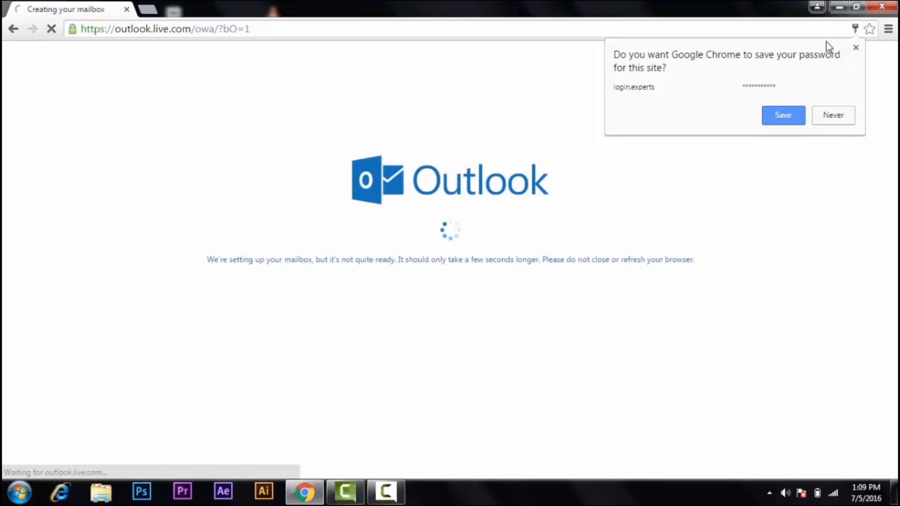
# Save English (United States) and (UTC-08:00) Baja California, then close the inbox welcome tour.
pyautogui.click(855, 48)
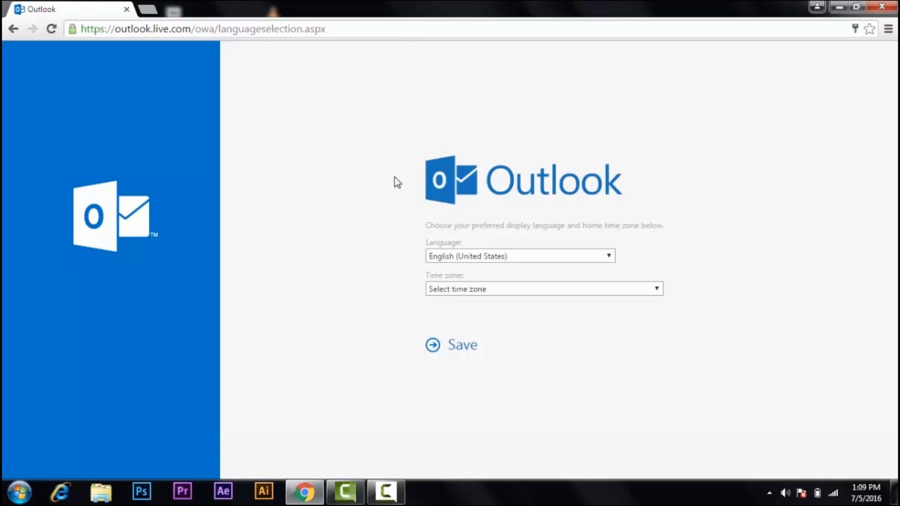
pyautogui.click(455, 257)
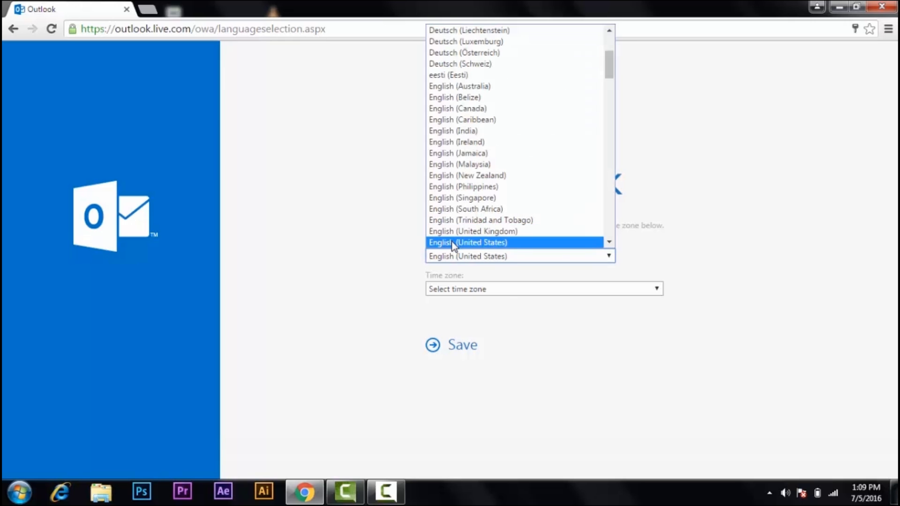
pyautogui.click(440, 244)
pyautogui.click(511, 294)
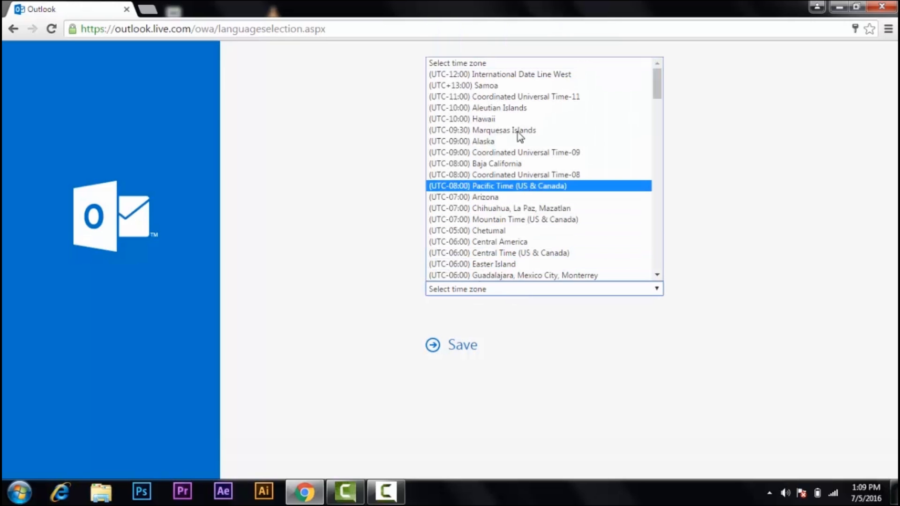
pyautogui.click(489, 164)
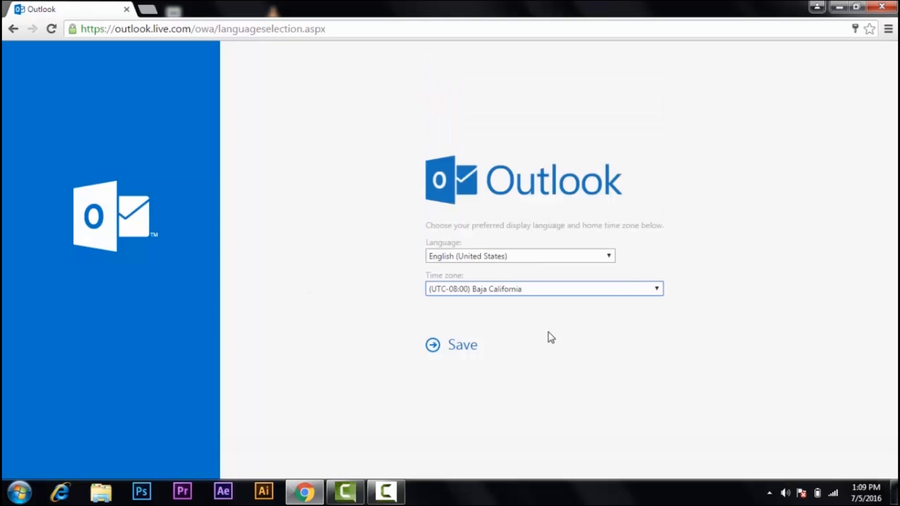
pyautogui.click(438, 346)
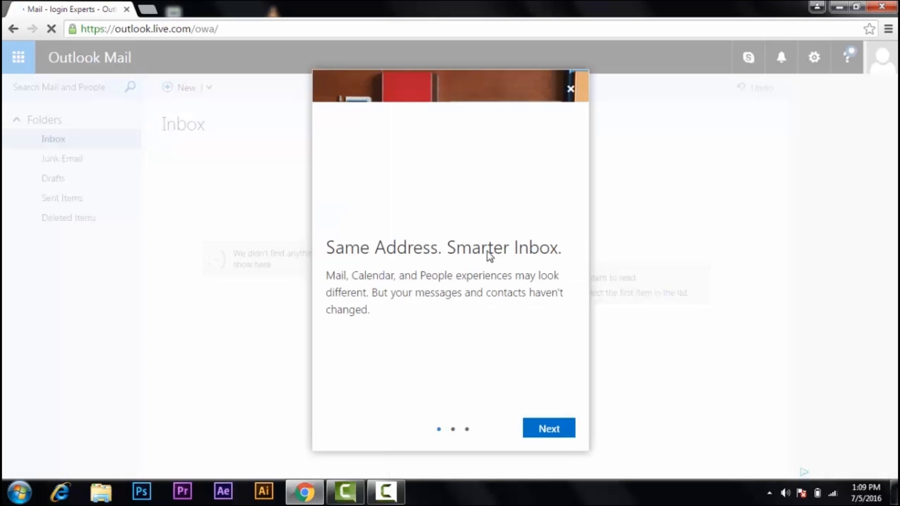
pyautogui.click(570, 90)
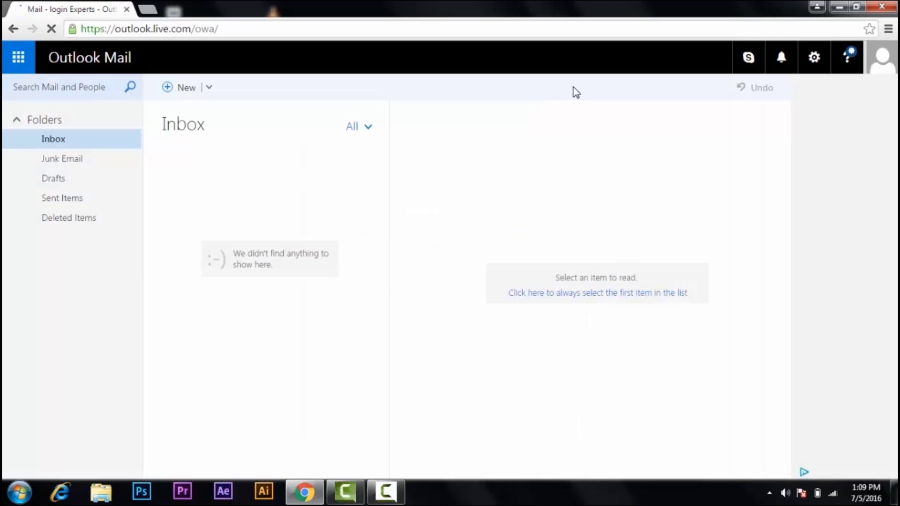